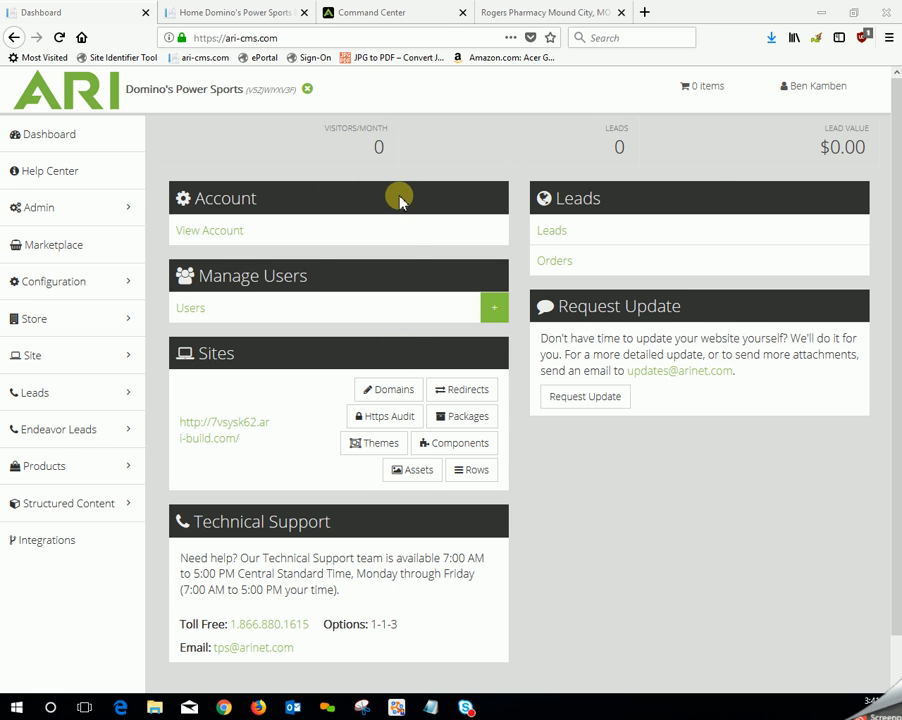
- Open the New Vehicles showcase page on the dealer's live website and examine the order of the manufacturers
click(237, 16)
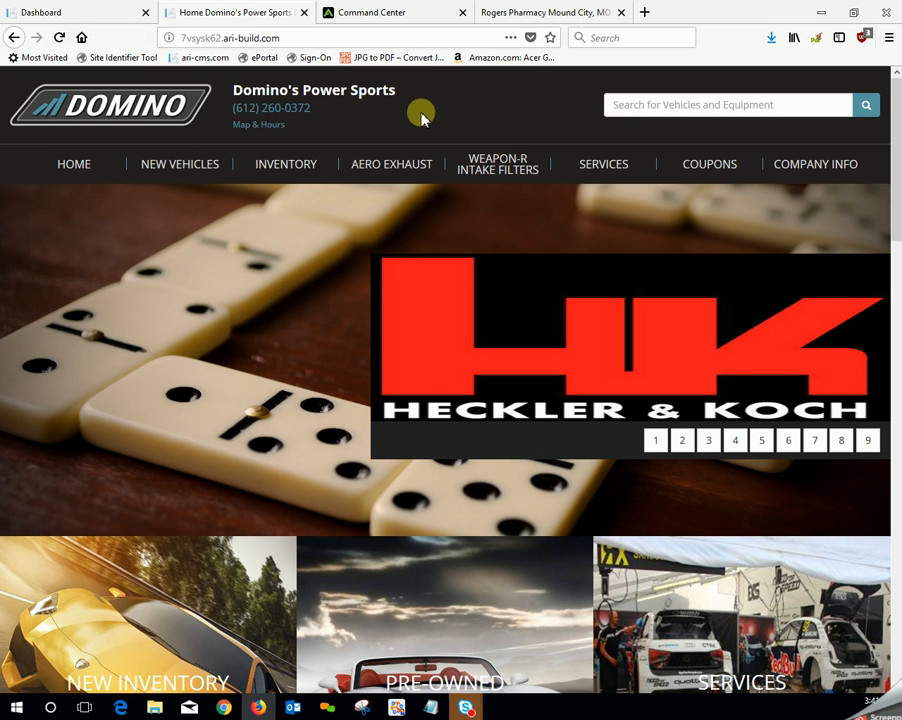
mouse_move(201, 170)
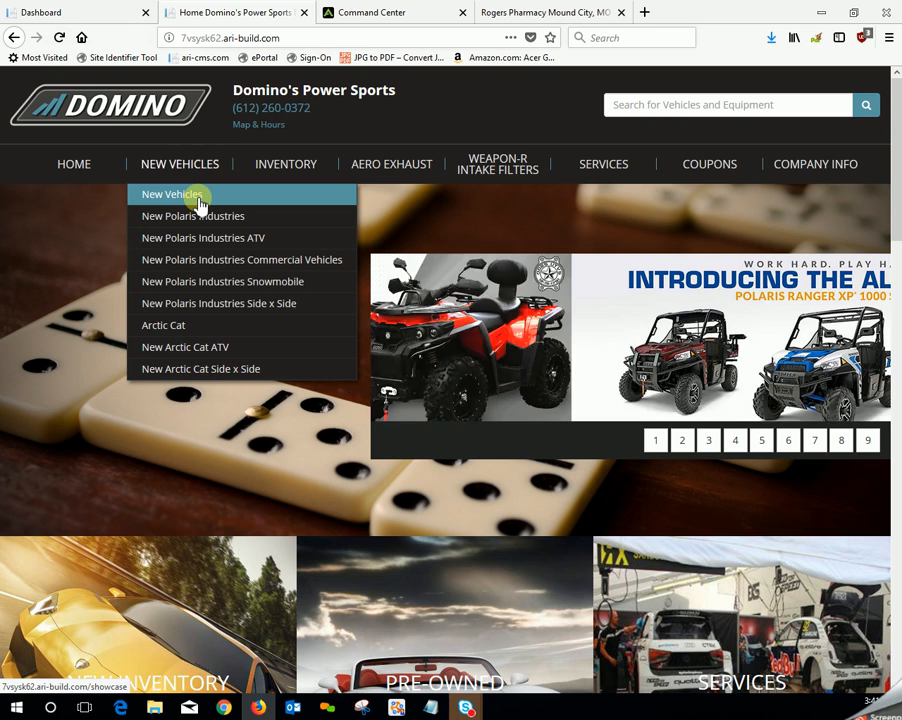
click(203, 198)
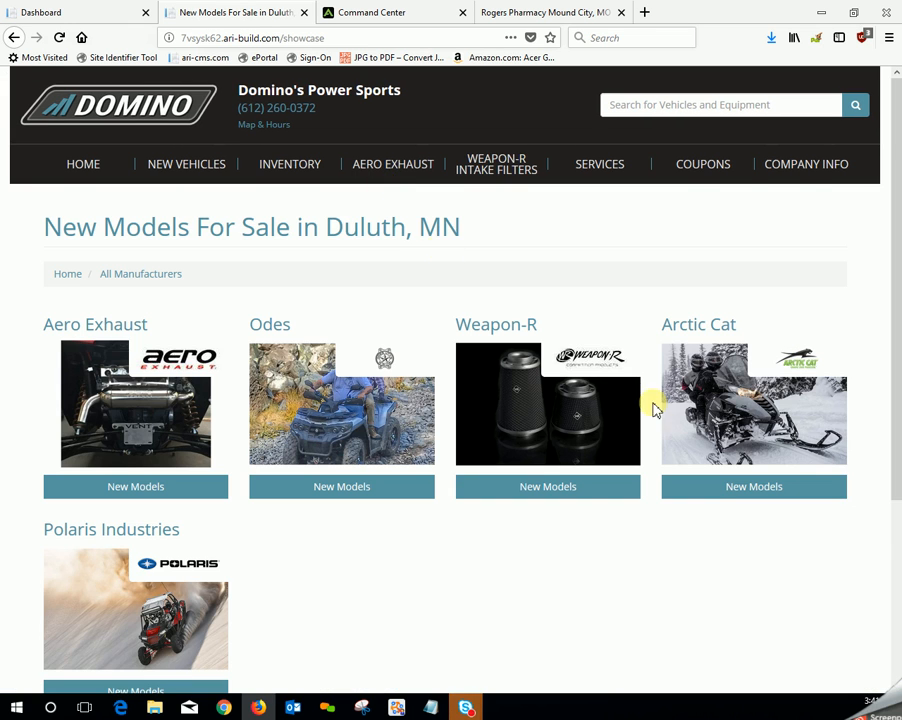
scroll(740, 456, down, 3)
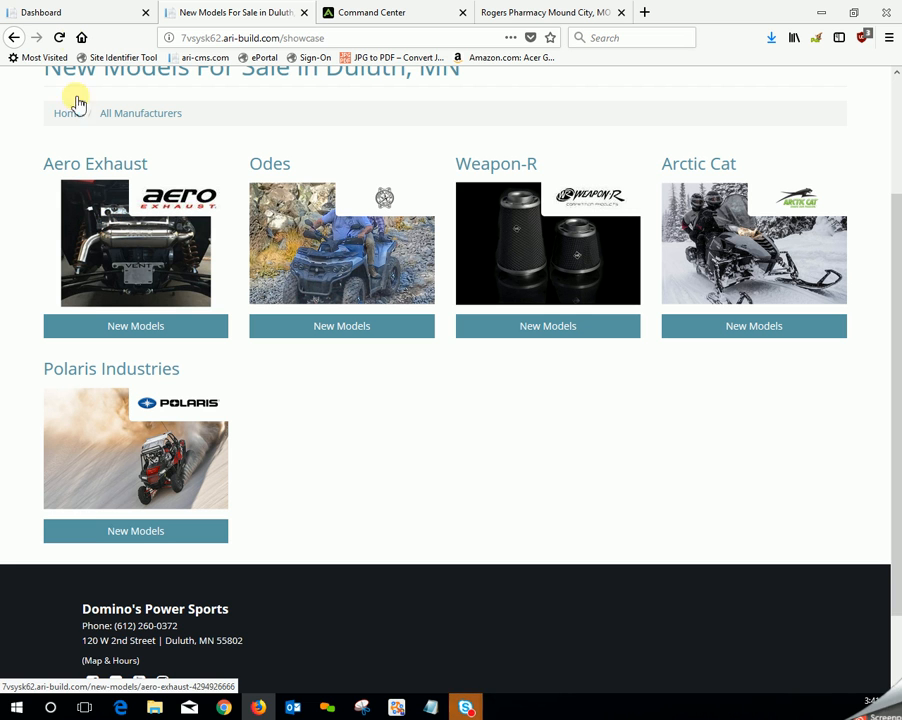
- Open the store's Brand Sequence settings in the CMS and move Polaris Industries to the first place in the catalog sequence
click(80, 19)
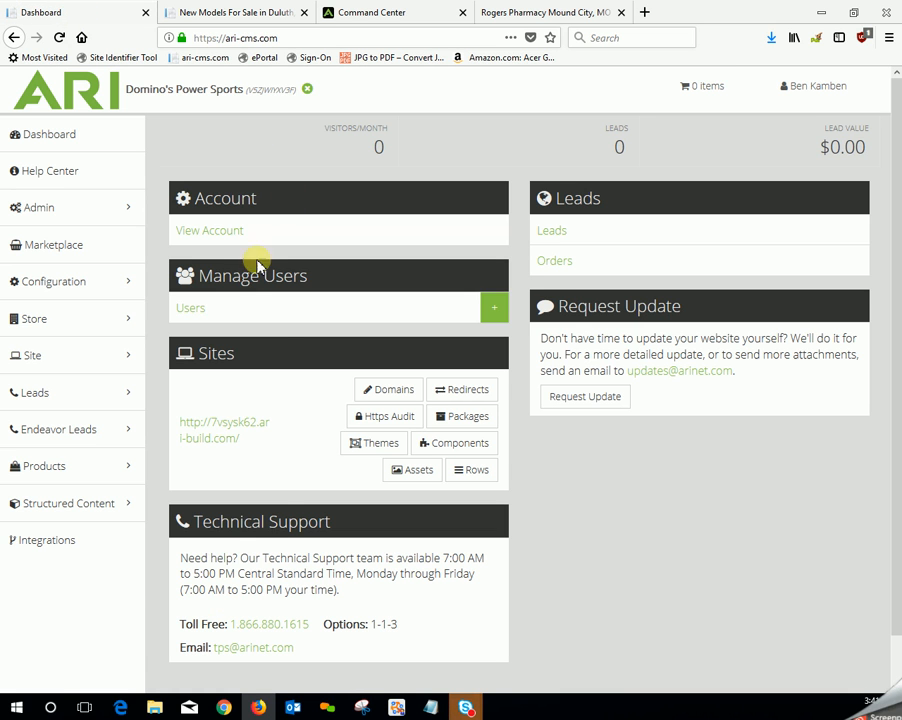
click(57, 320)
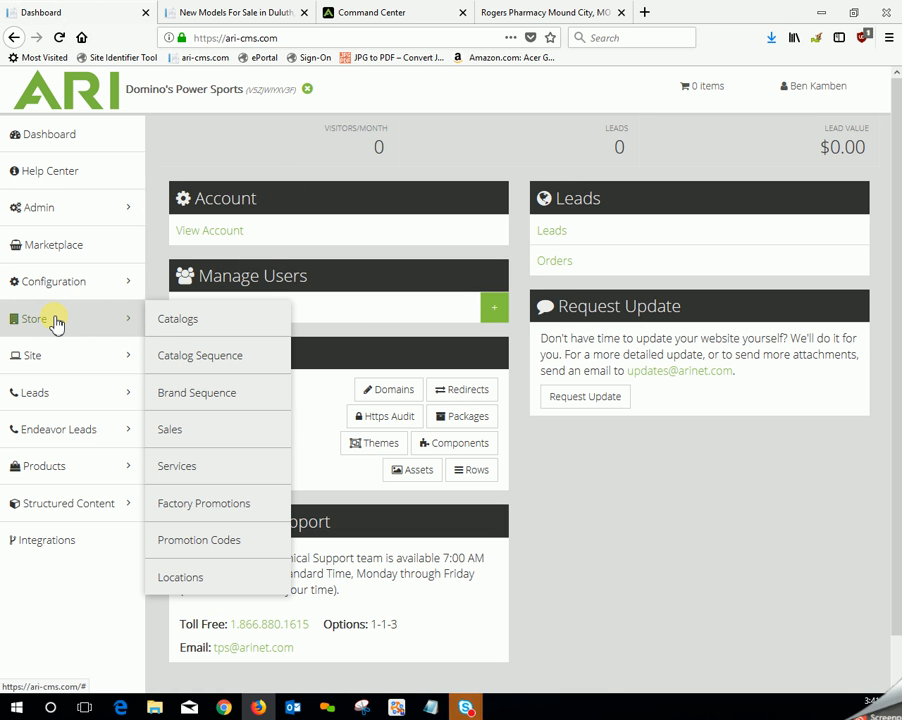
click(197, 396)
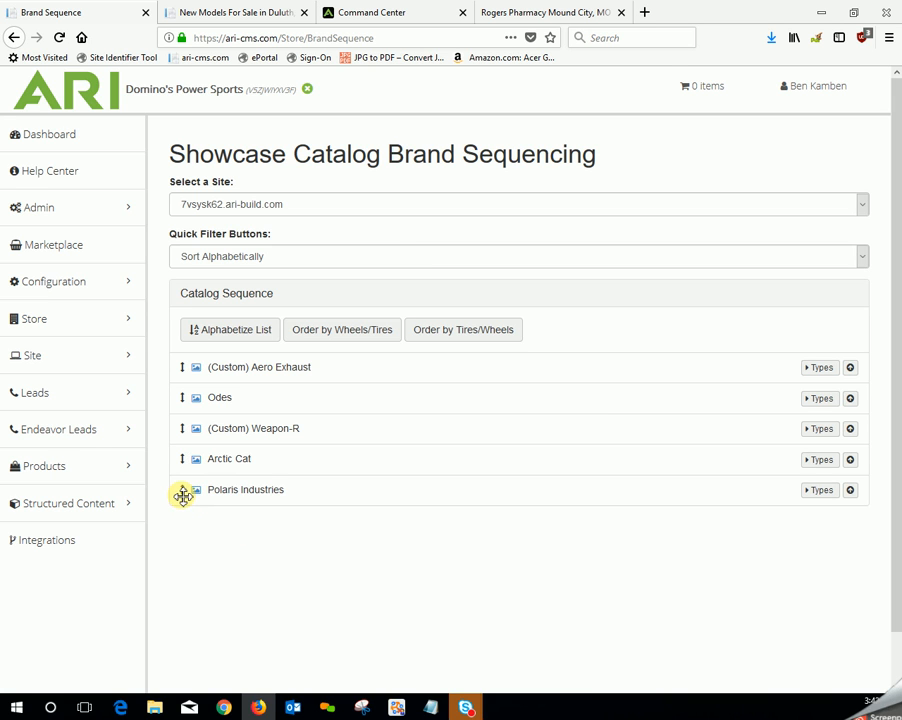
drag(184, 491, 167, 346)
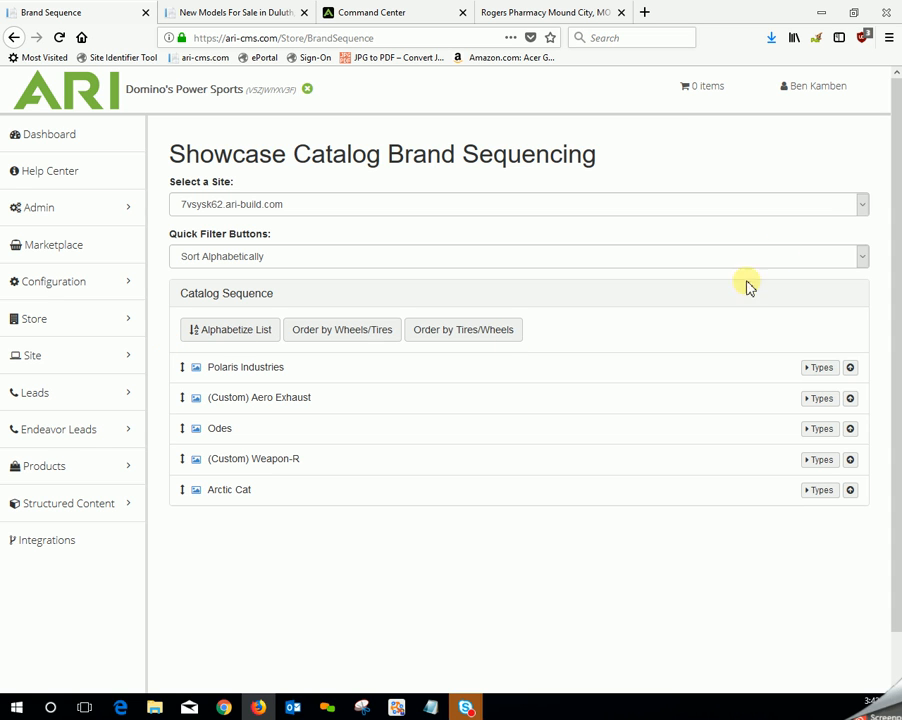
- Publish the brand order change and reload the live showcase page to check it
click(827, 92)
click(832, 121)
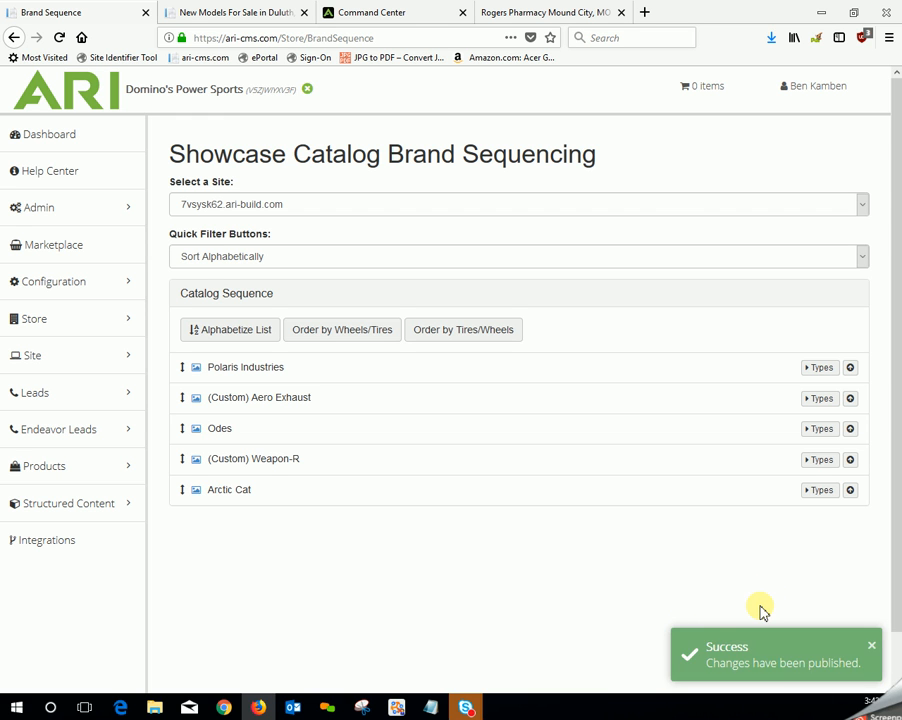
click(242, 20)
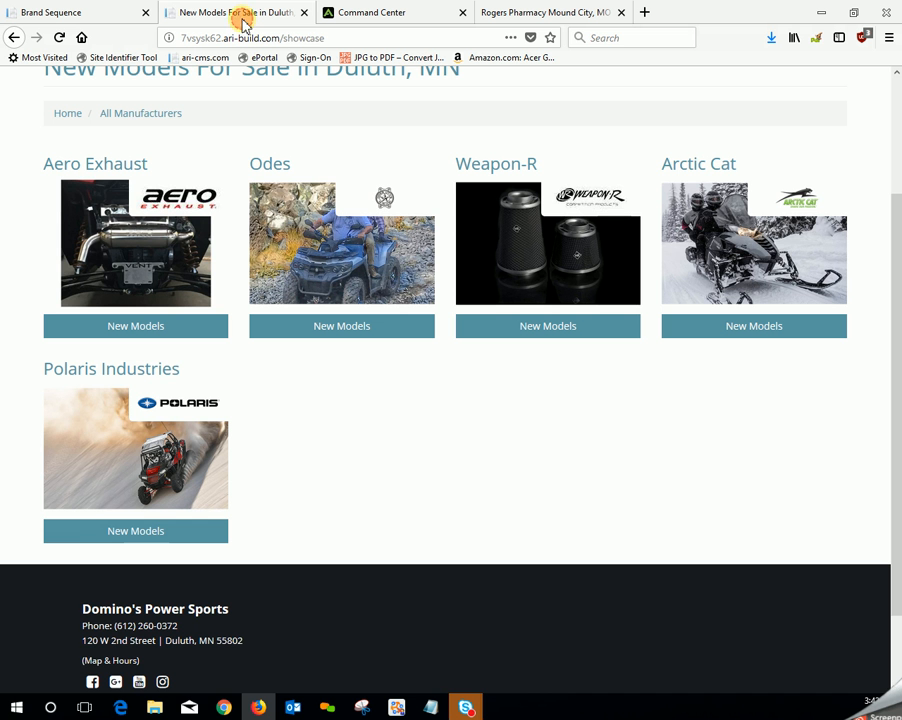
click(59, 38)
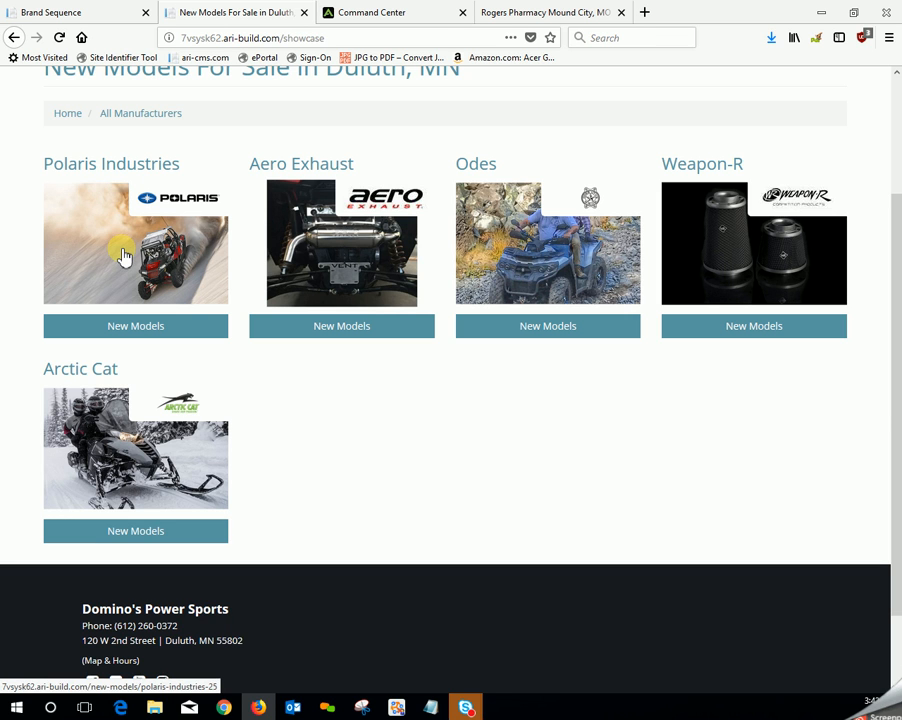
- Change the Polaris Industries brand image in the CMS to the stock lifestyle photo of the red snowmobile on snow, and publish the change
click(84, 16)
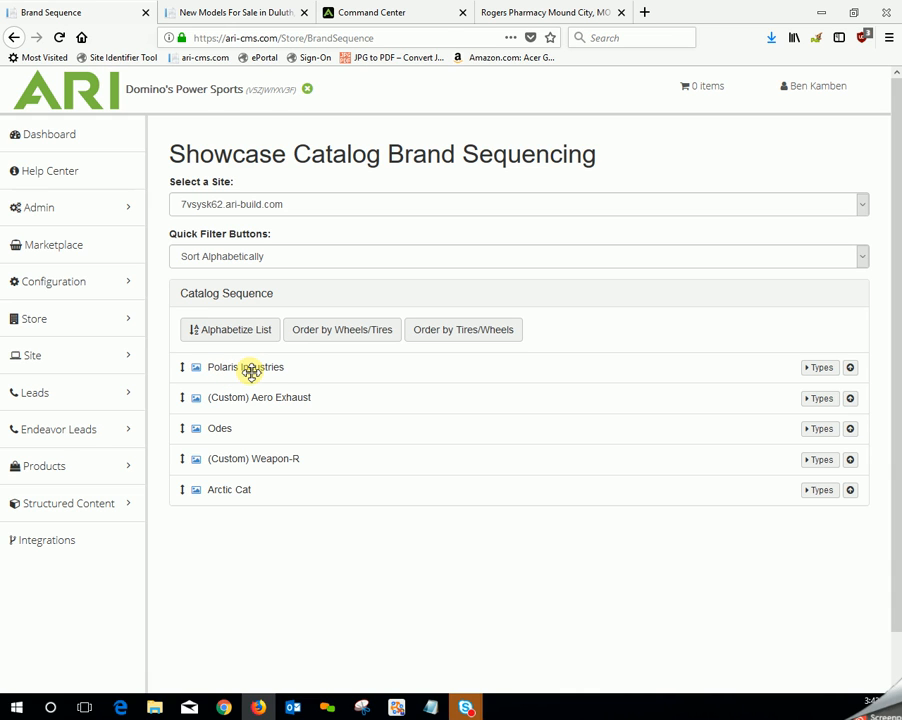
click(197, 372)
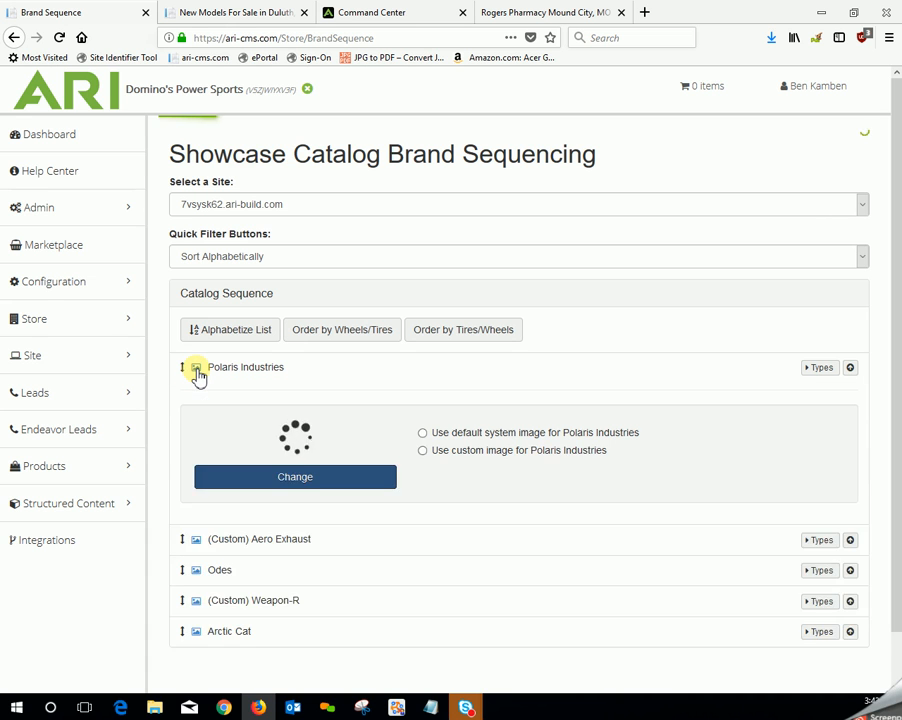
scroll(750, 478, down, 2)
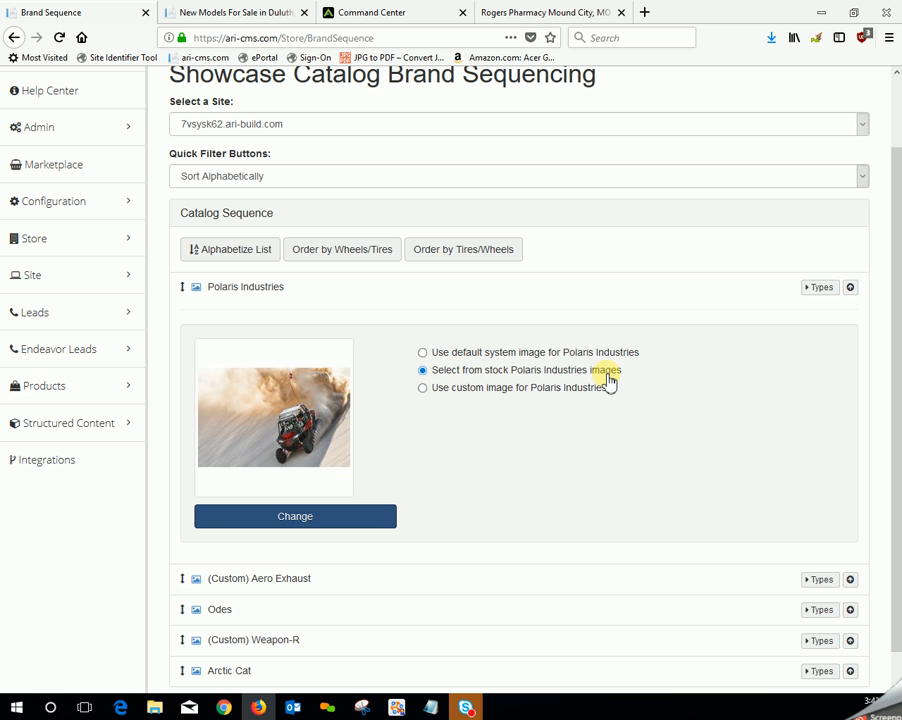
click(301, 521)
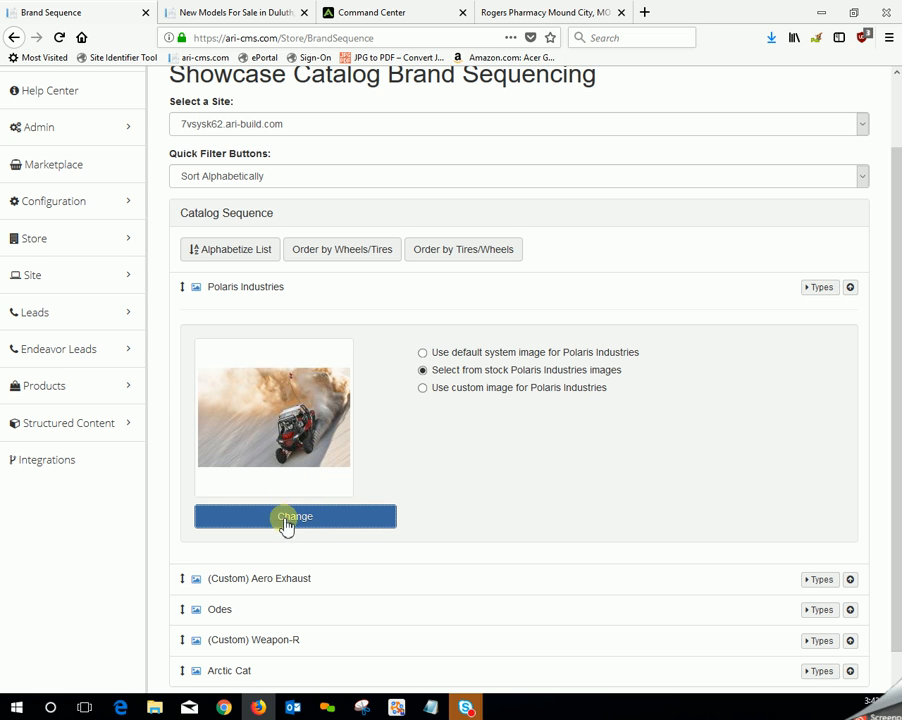
click(398, 512)
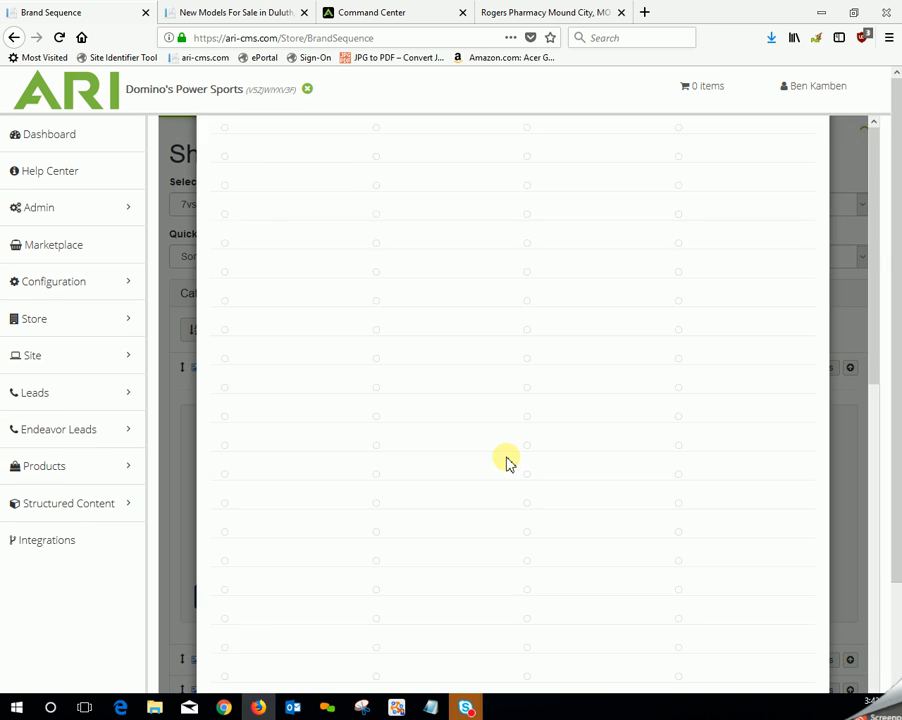
scroll(506, 463, down, 2)
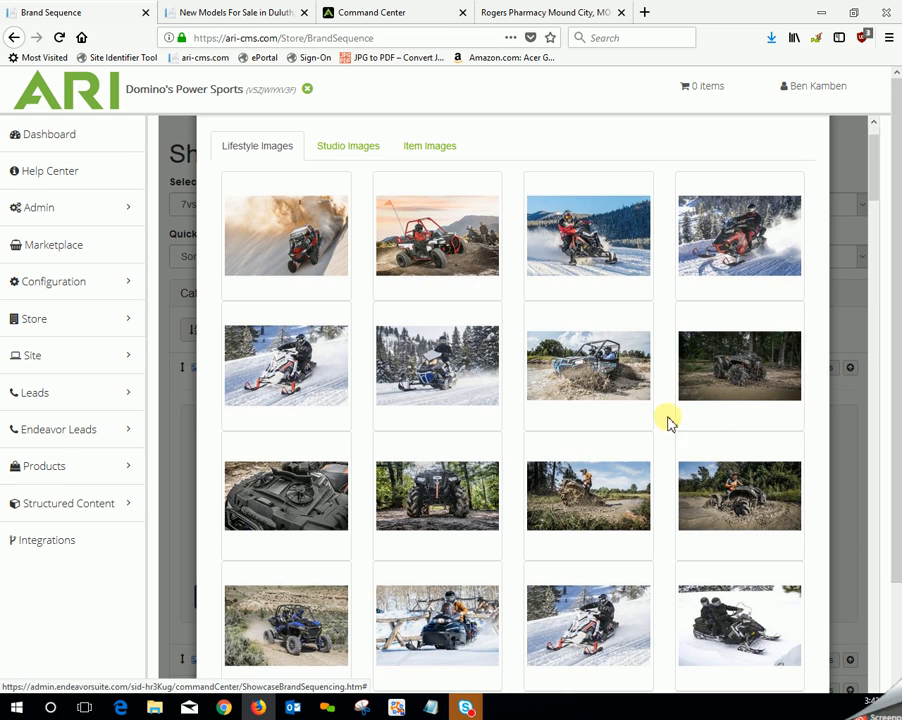
click(754, 258)
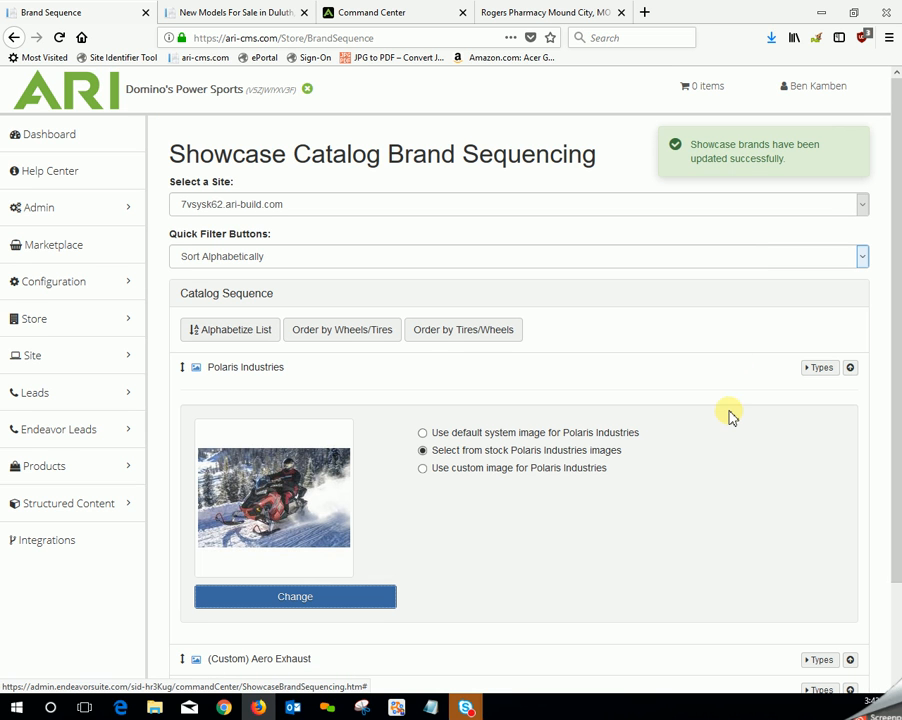
scroll(726, 412, down, 3)
scroll(728, 420, up, 3)
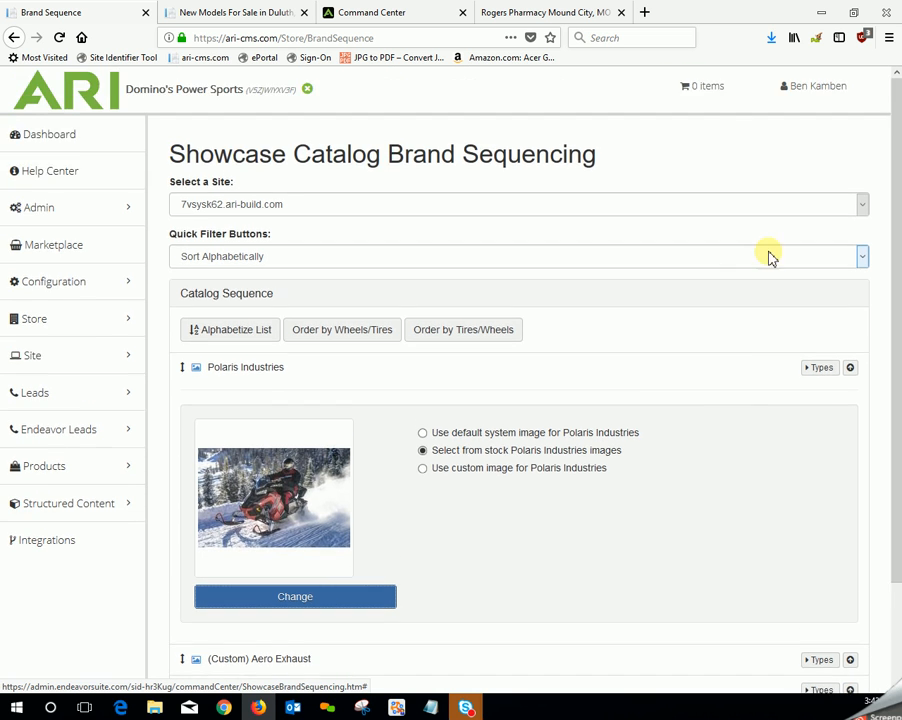
click(818, 92)
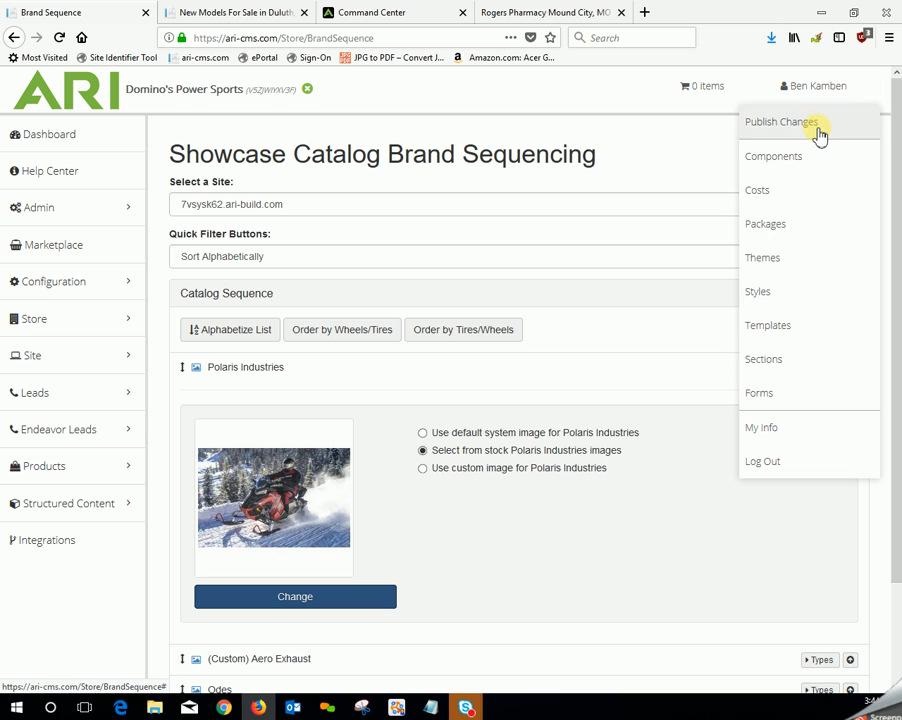
click(818, 135)
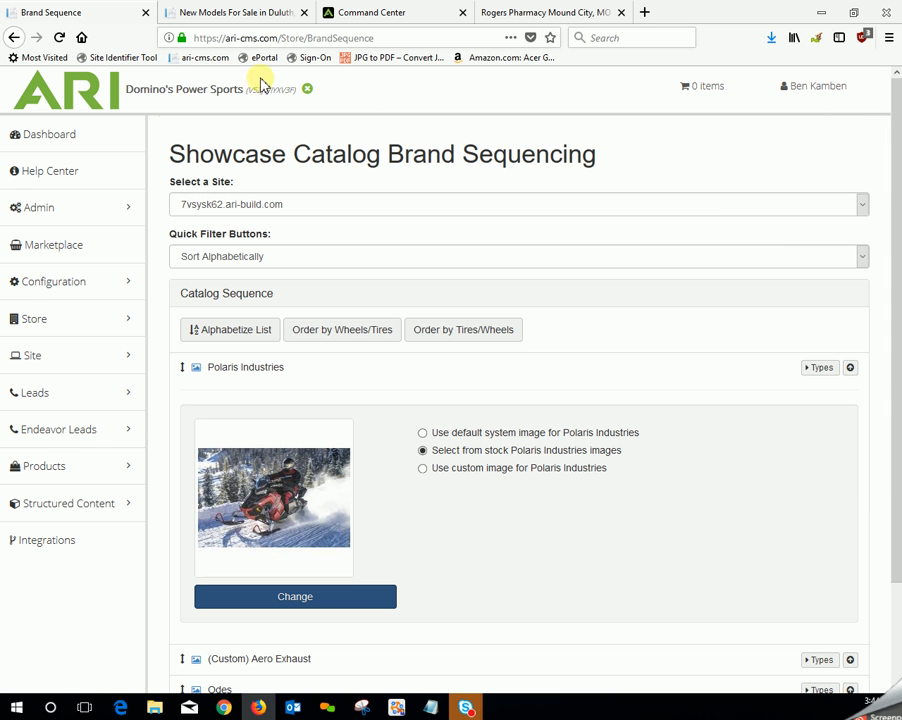
- Reload the live showcase page, then open the Polaris Industries models and examine the order of the vehicle type filters
click(229, 18)
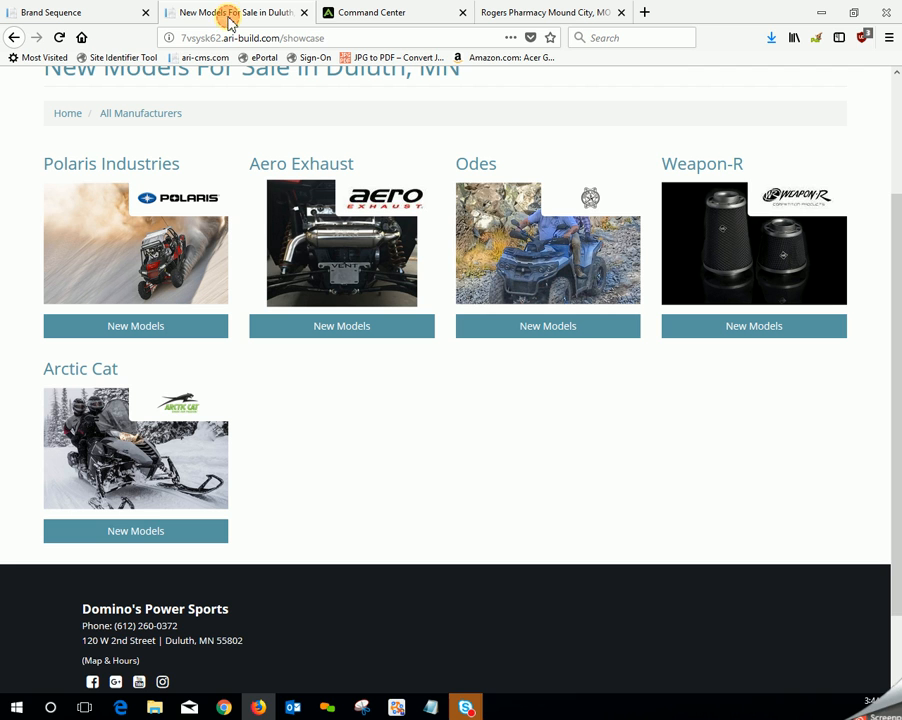
click(59, 41)
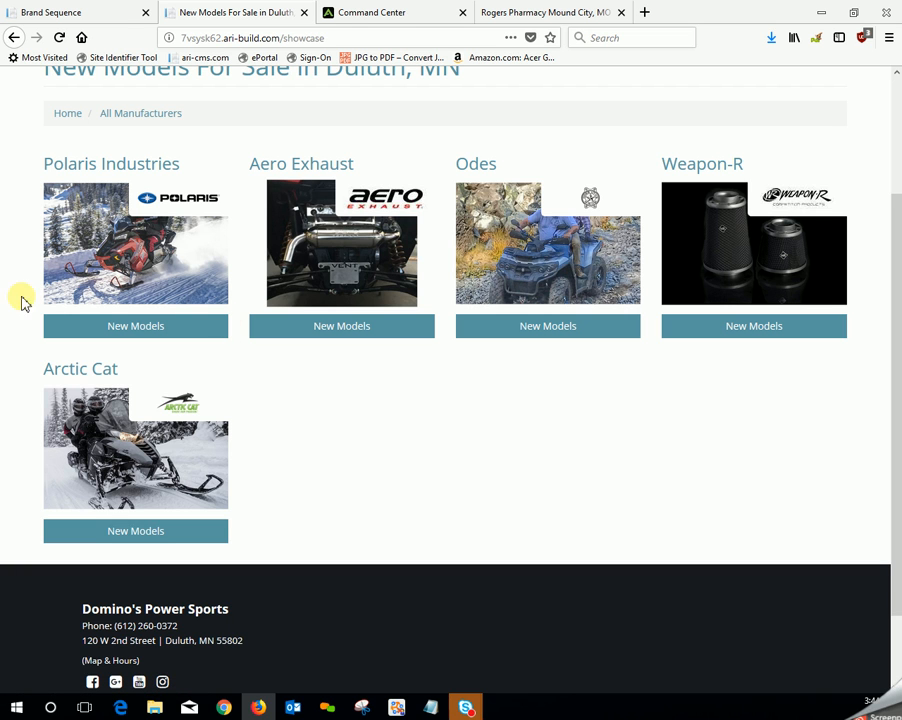
click(150, 268)
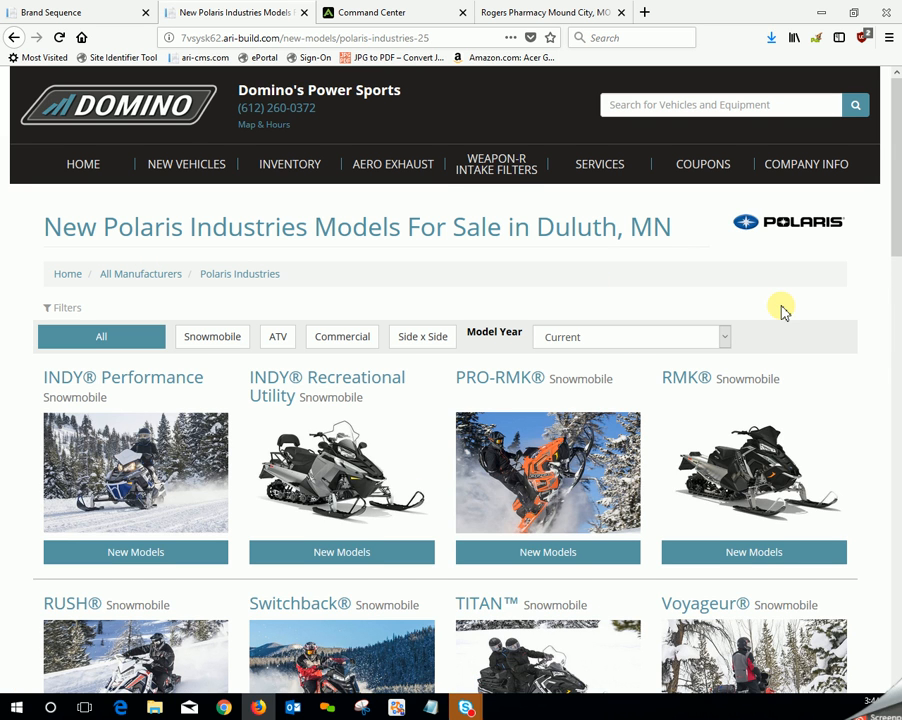
scroll(781, 308, down, 2)
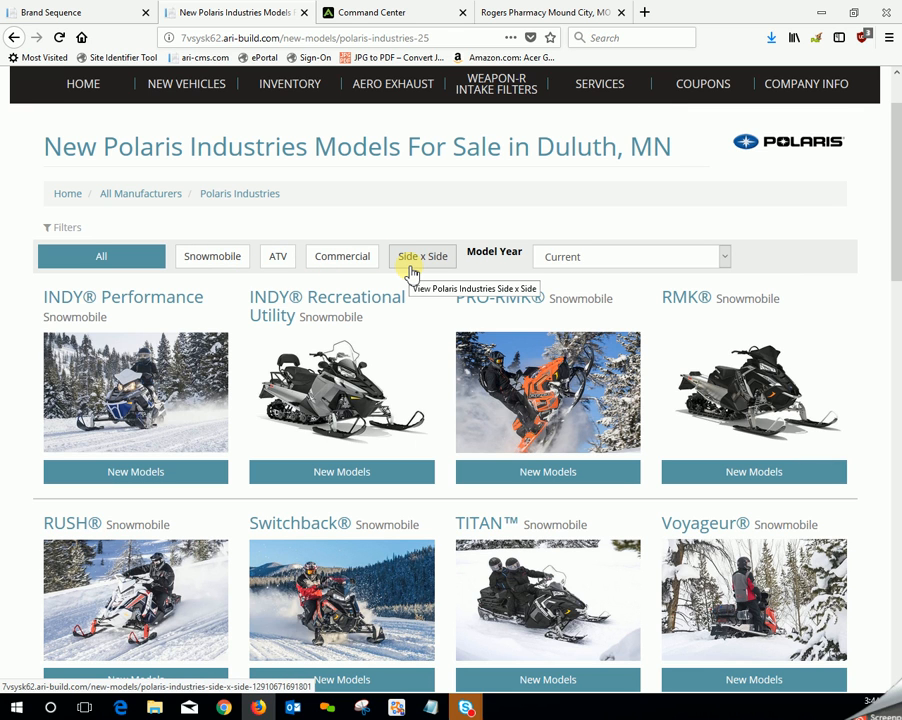
- Expand the Polaris Industries types in the CMS brand sequence and move Side x Side to the first place
click(97, 20)
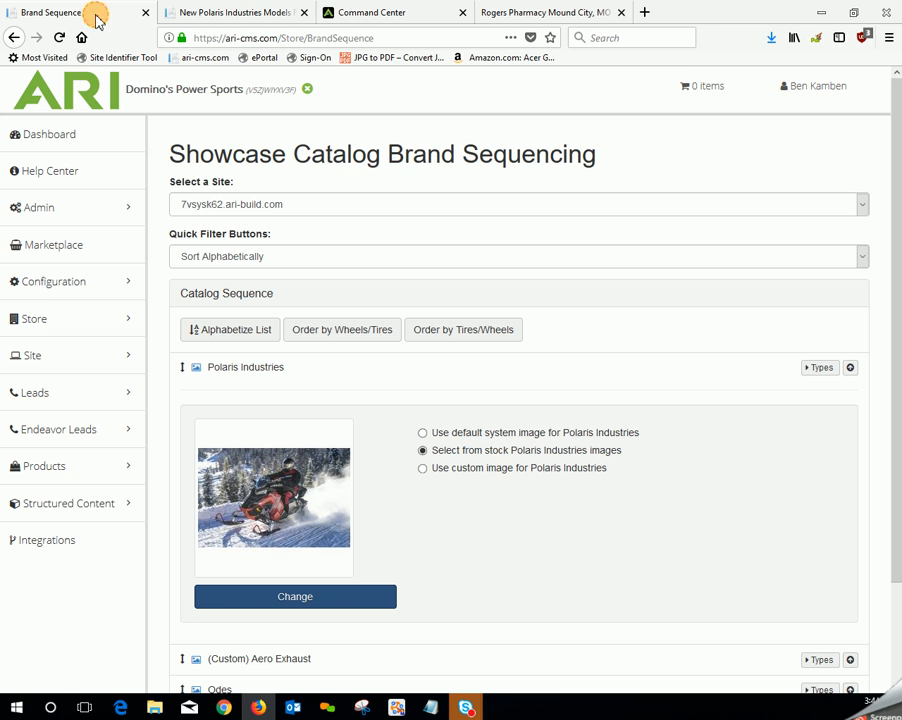
scroll(357, 350, down, 2)
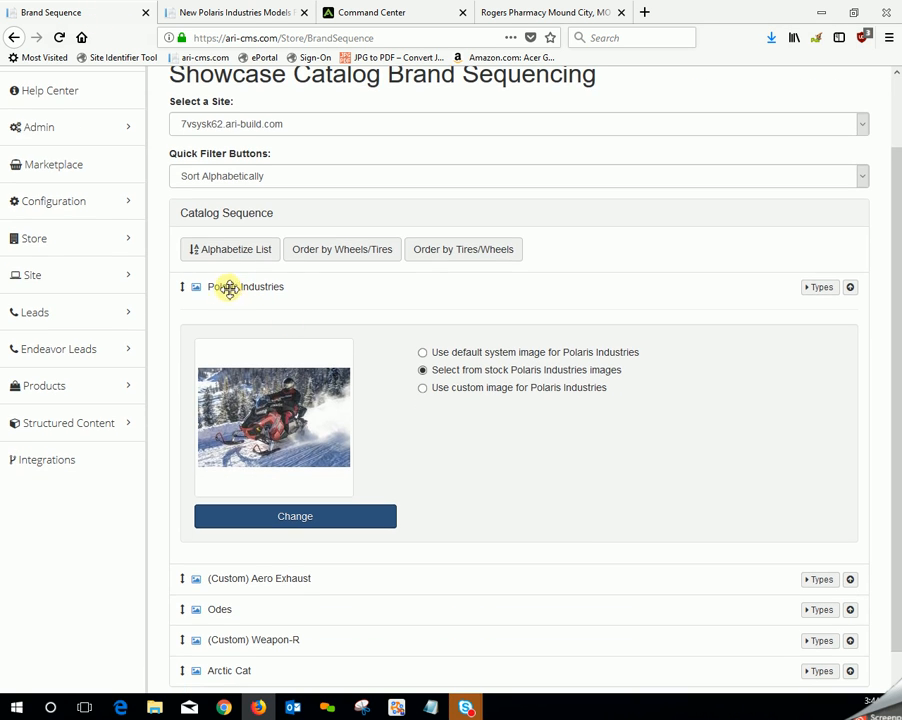
click(820, 288)
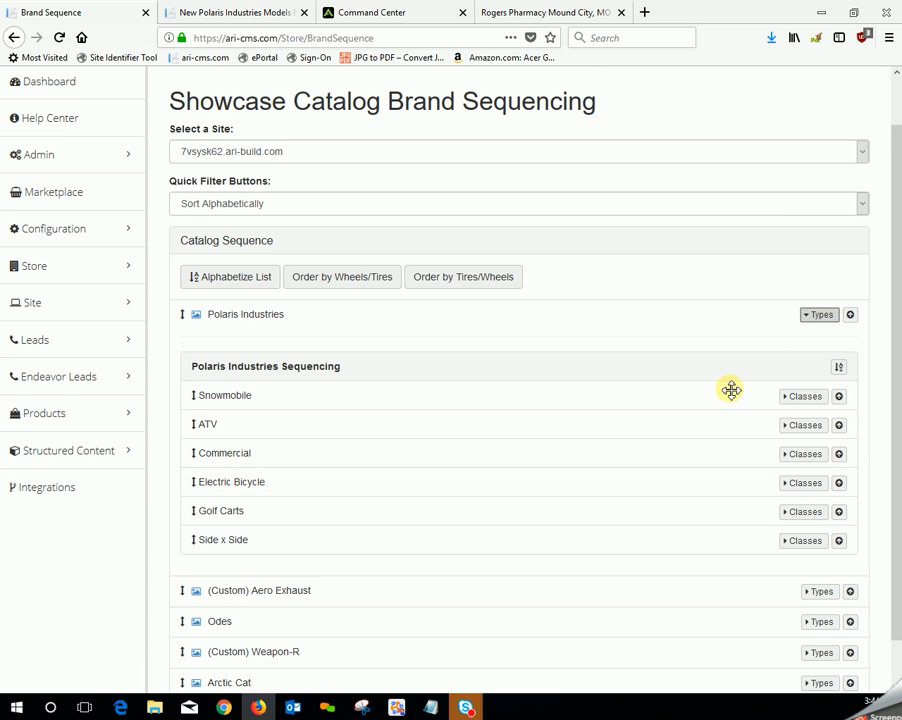
scroll(731, 390, down, 1)
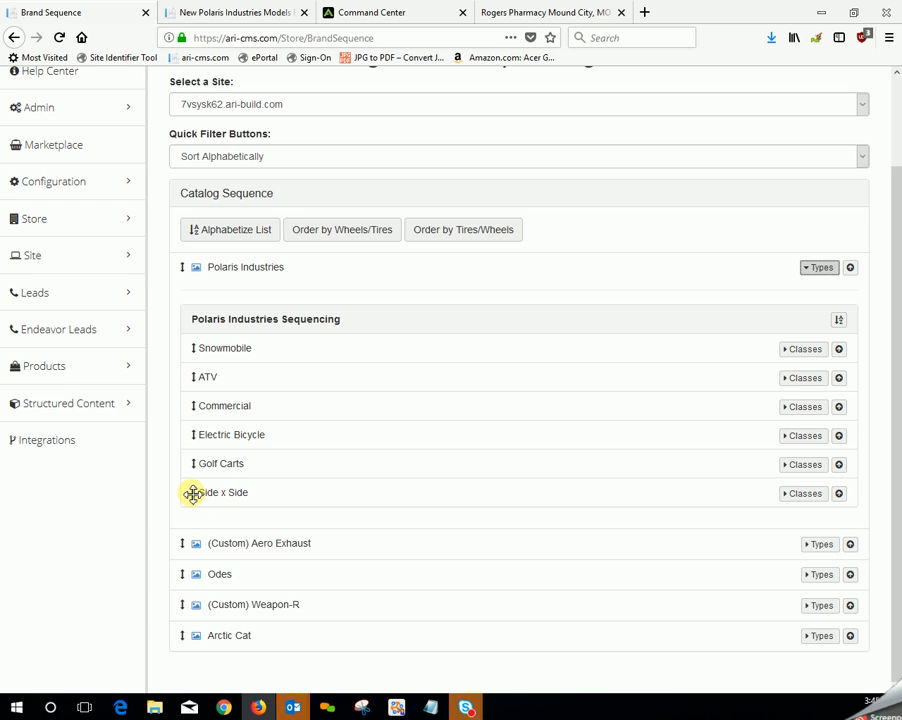
drag(193, 494, 190, 325)
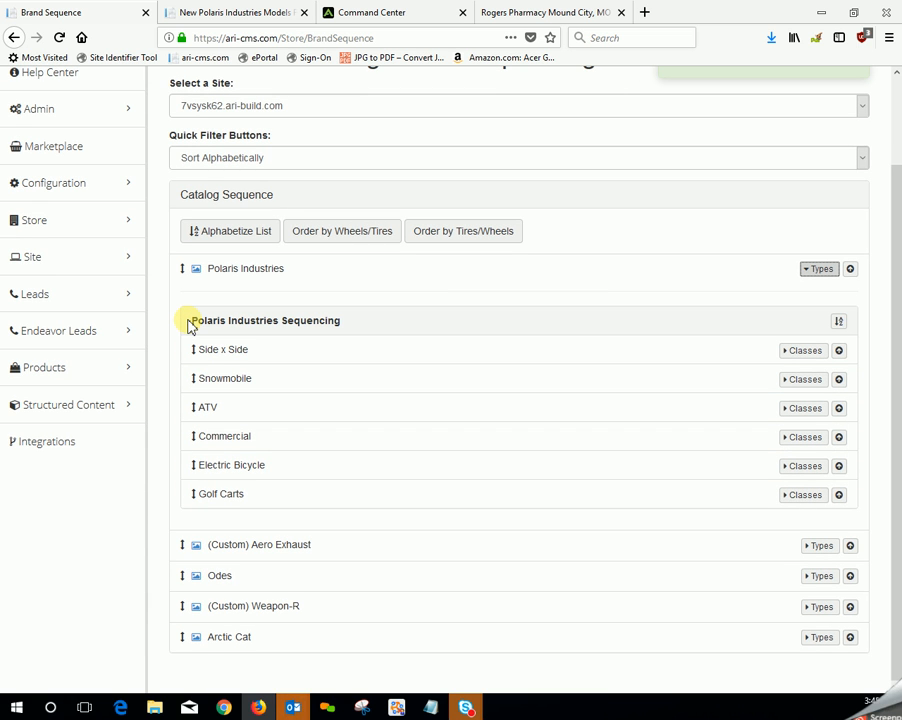
scroll(711, 356, up, 2)
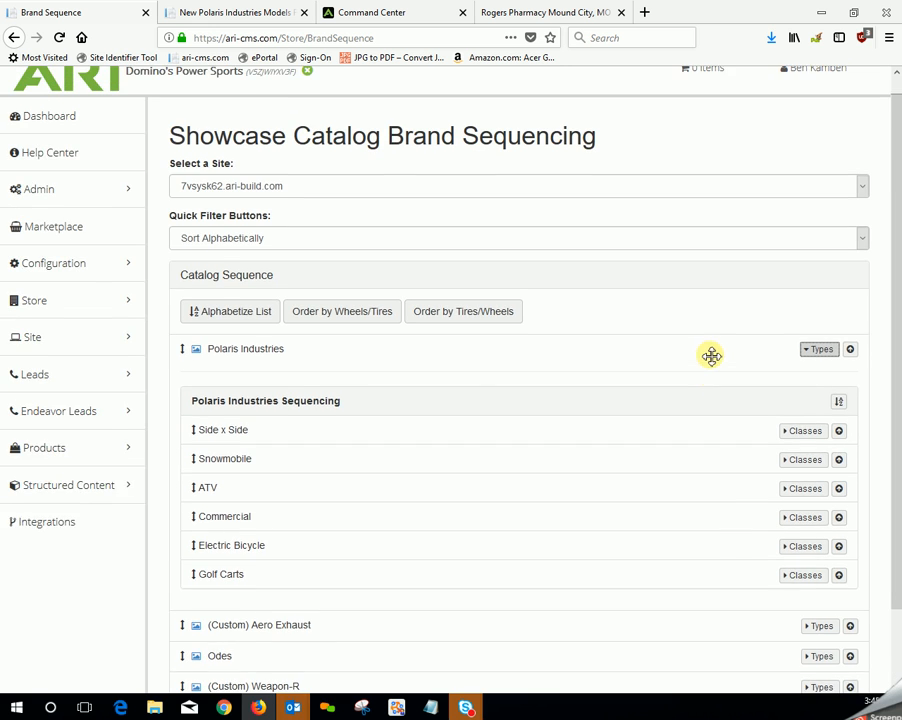
scroll(711, 356, up, 1)
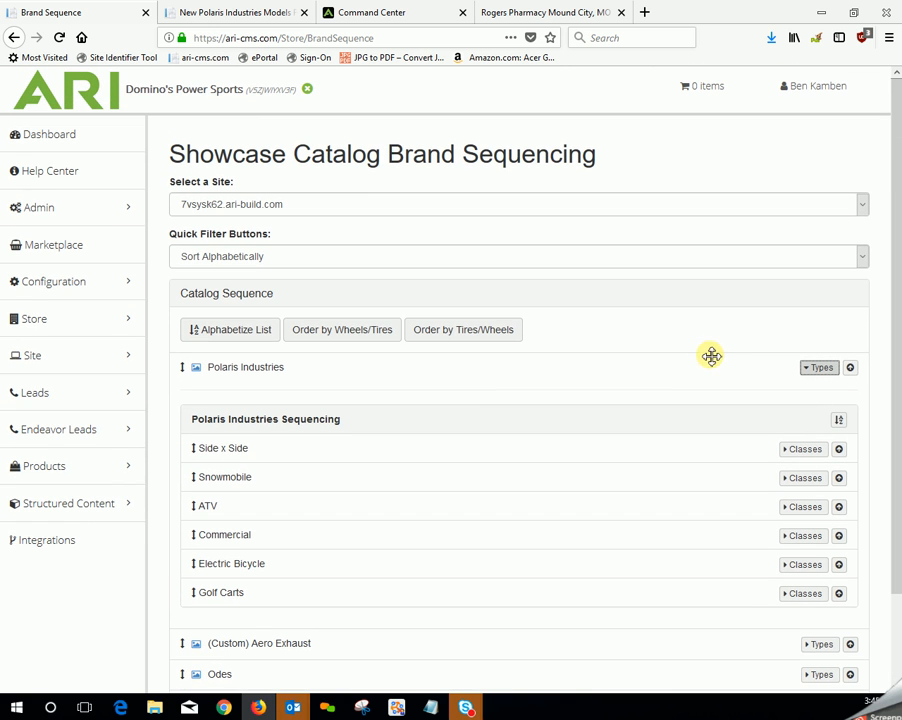
- Publish the type order change and reload the live Polaris Industries models page to check it
click(817, 97)
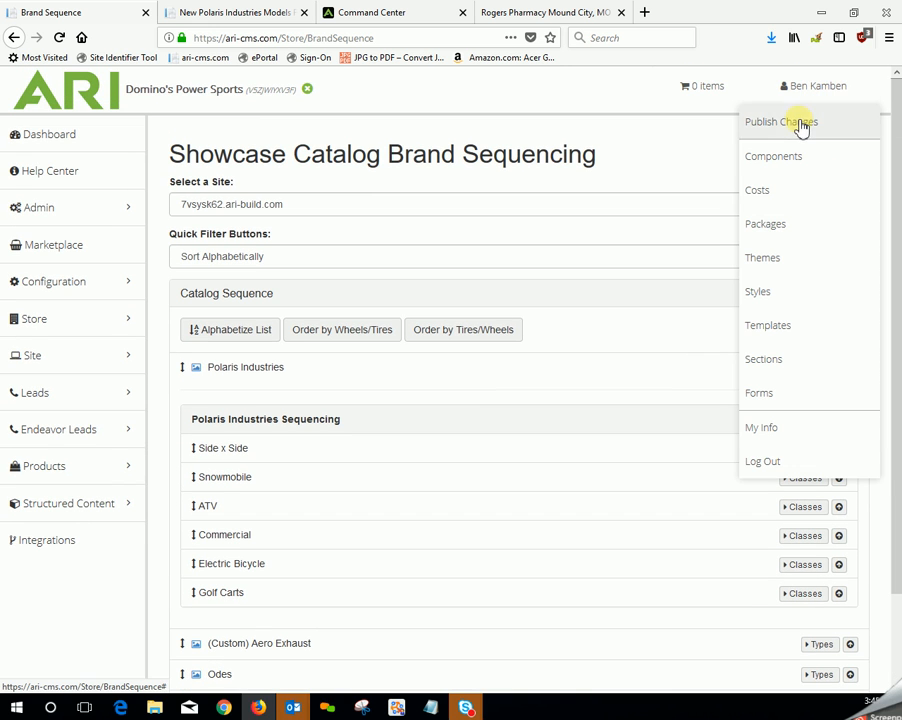
click(800, 124)
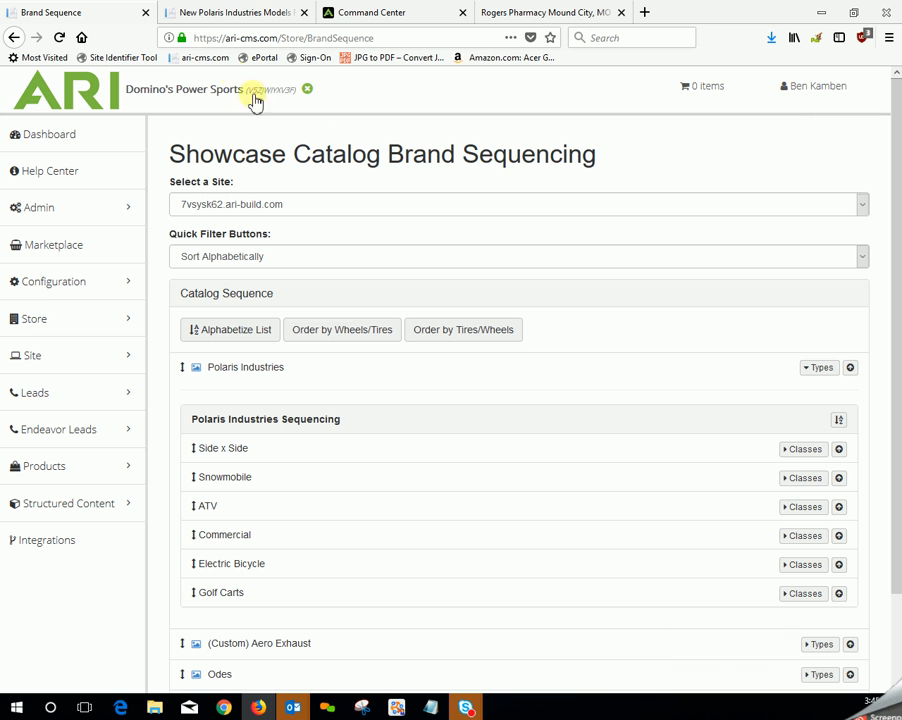
click(236, 14)
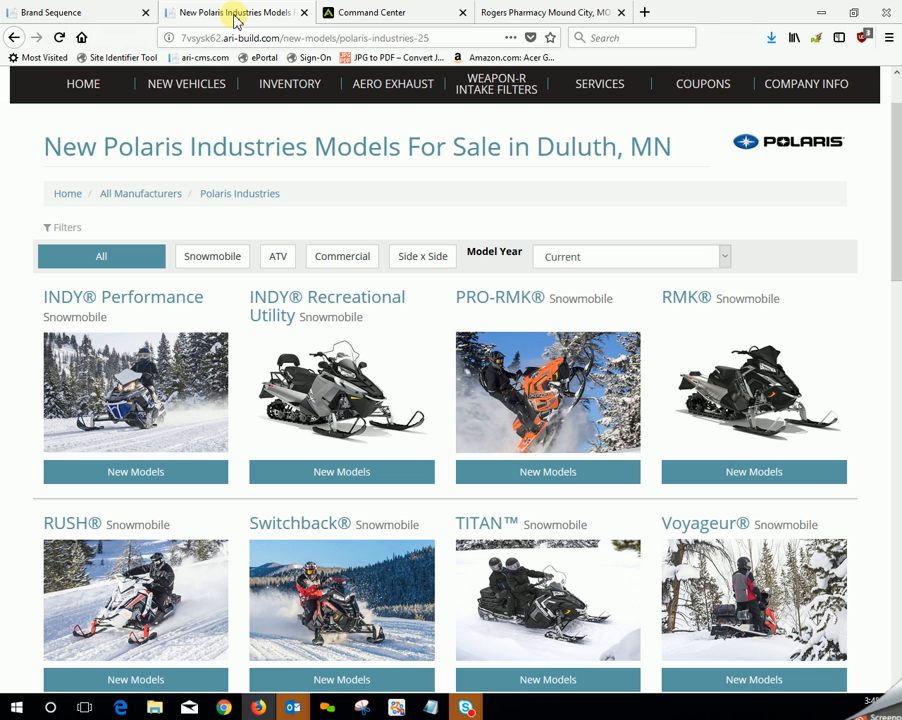
click(60, 39)
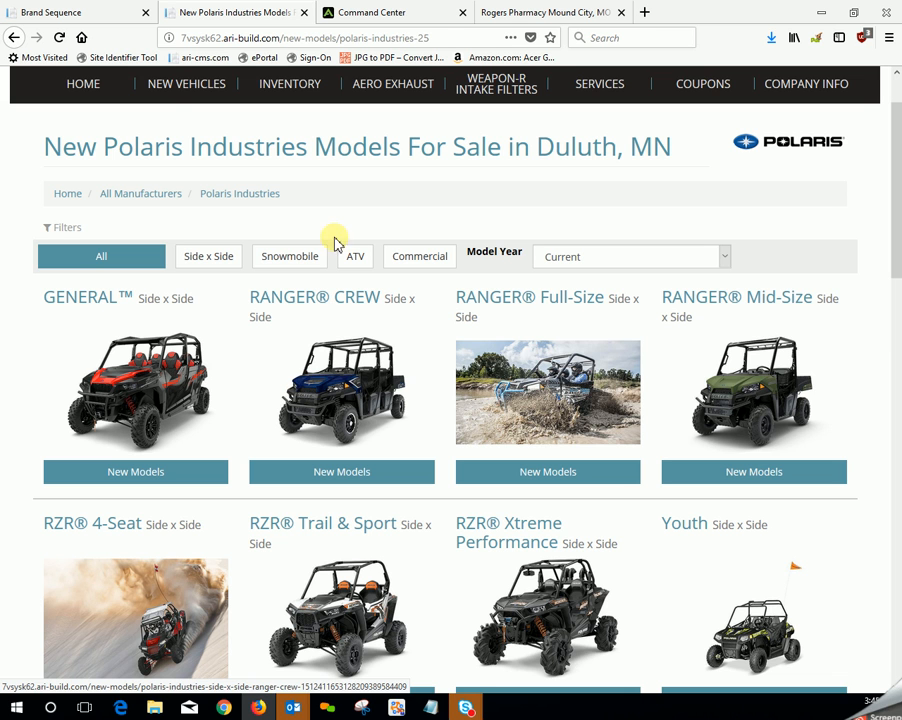
click(103, 17)
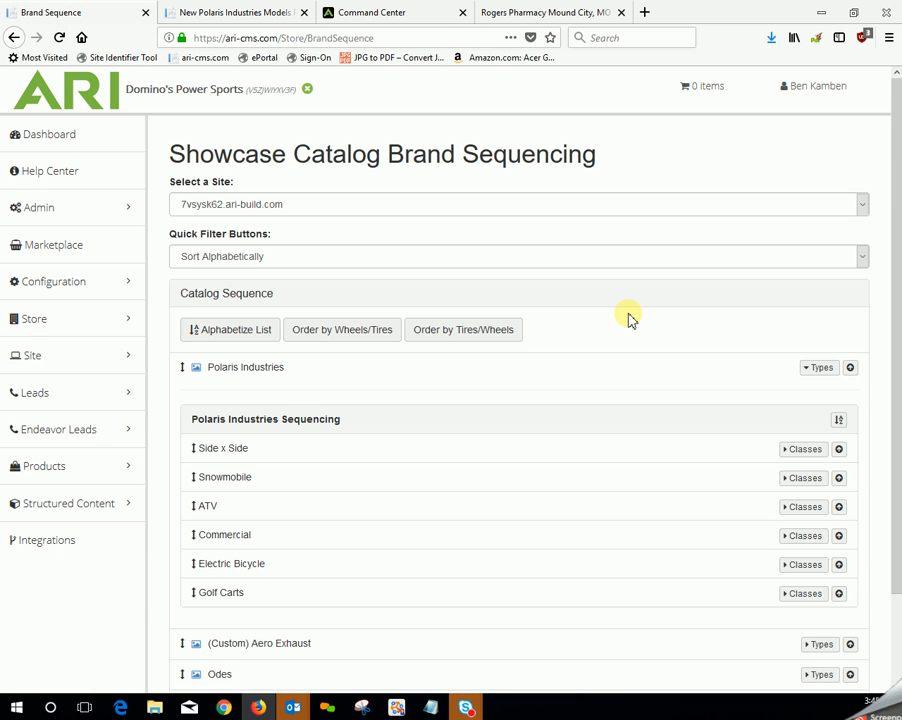